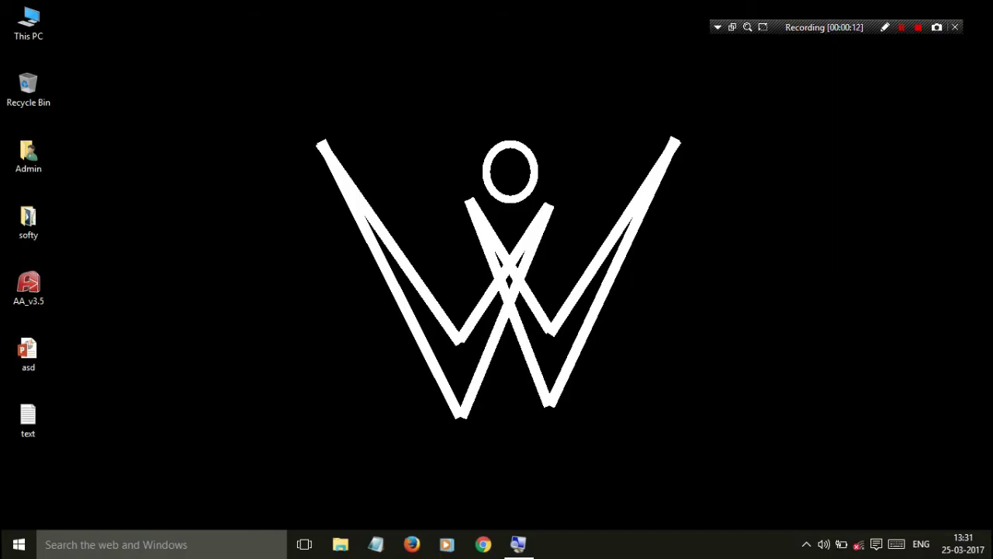
# - Create a new folder on the desktop
pyautogui.rightClick(390, 167)
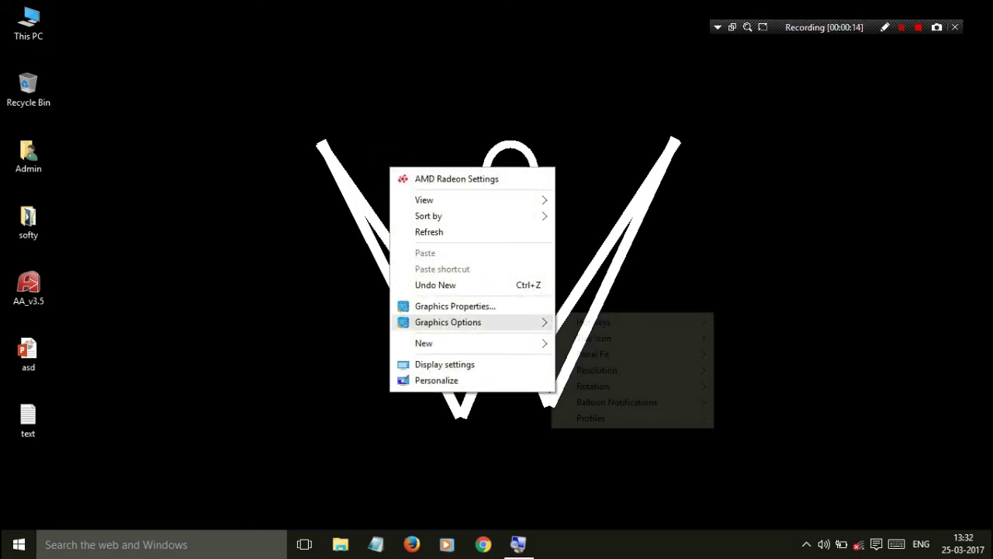
pyautogui.moveTo(465, 343)
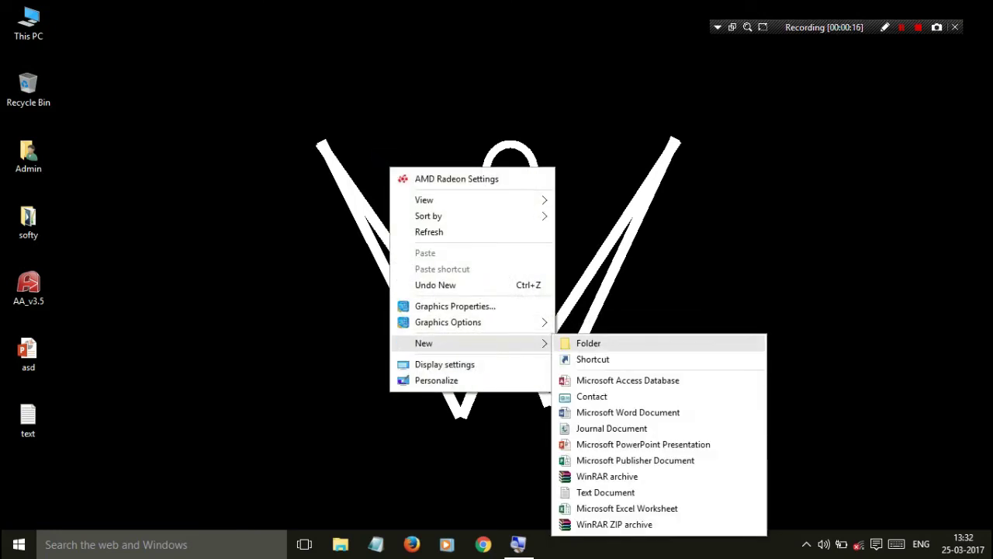
pyautogui.click(588, 343)
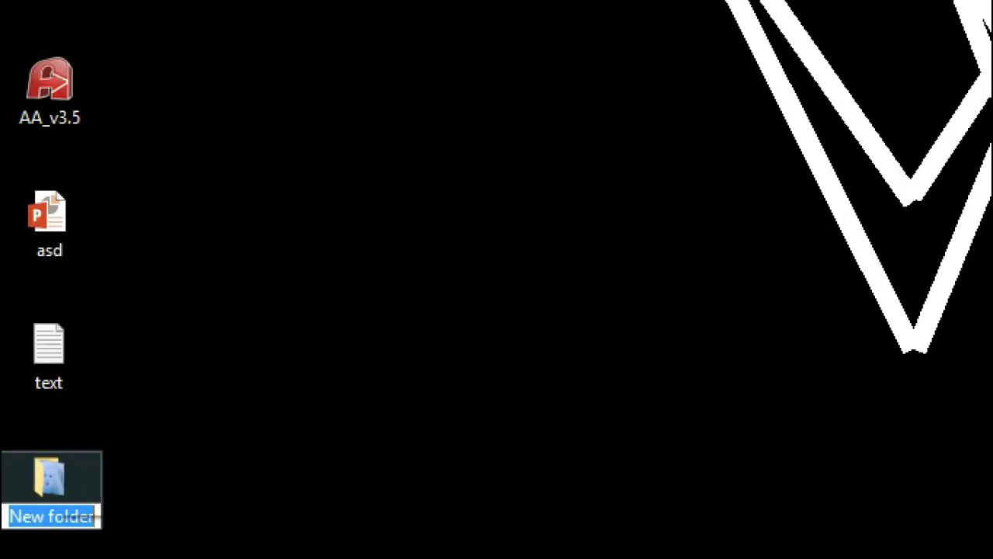
# - Rename the new desktop folder to "work"
pyautogui.hotkey('shift', 'F10')
pyautogui.click(14, 484)
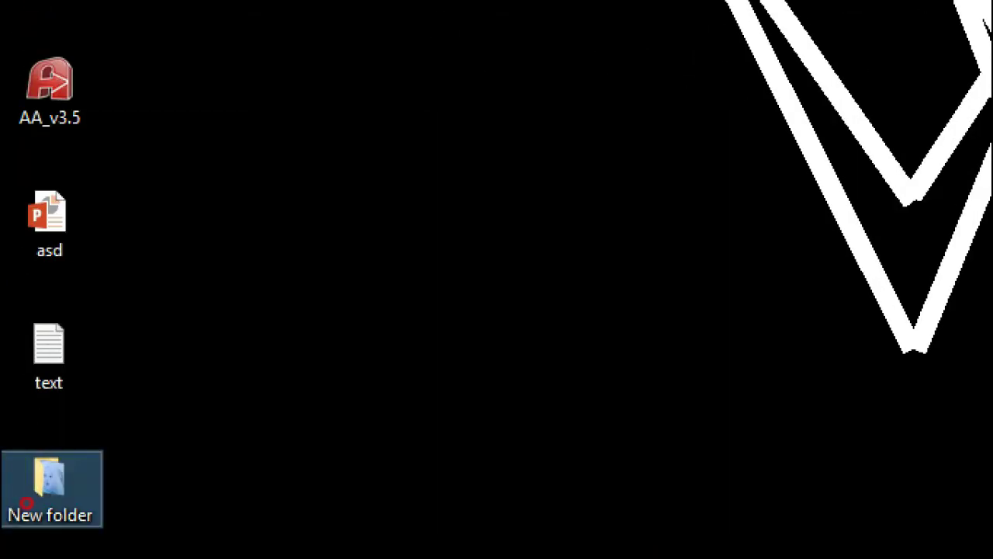
pyautogui.press('F2')
pyautogui.hotkey('shift', 'F10')
pyautogui.click(3, 464)
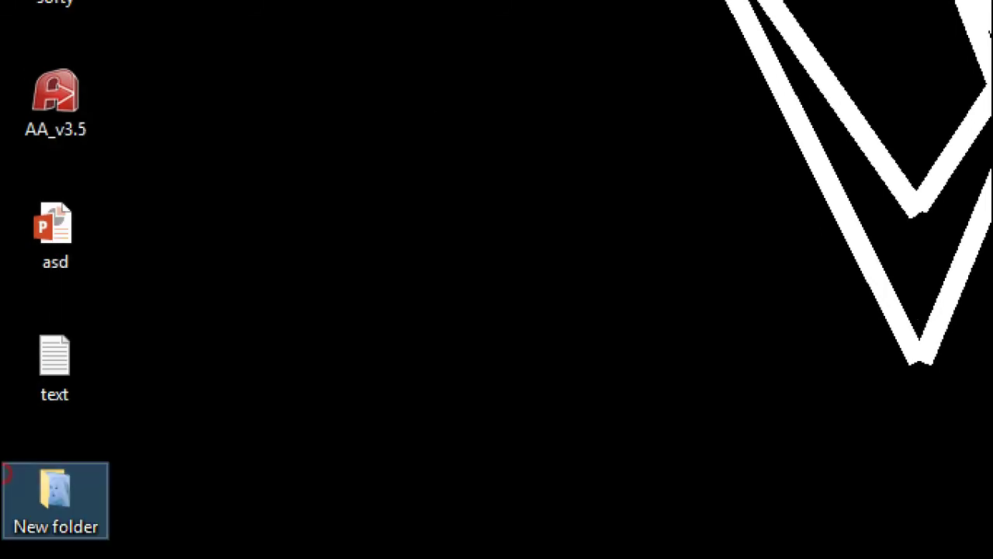
pyautogui.rightClick(31, 469)
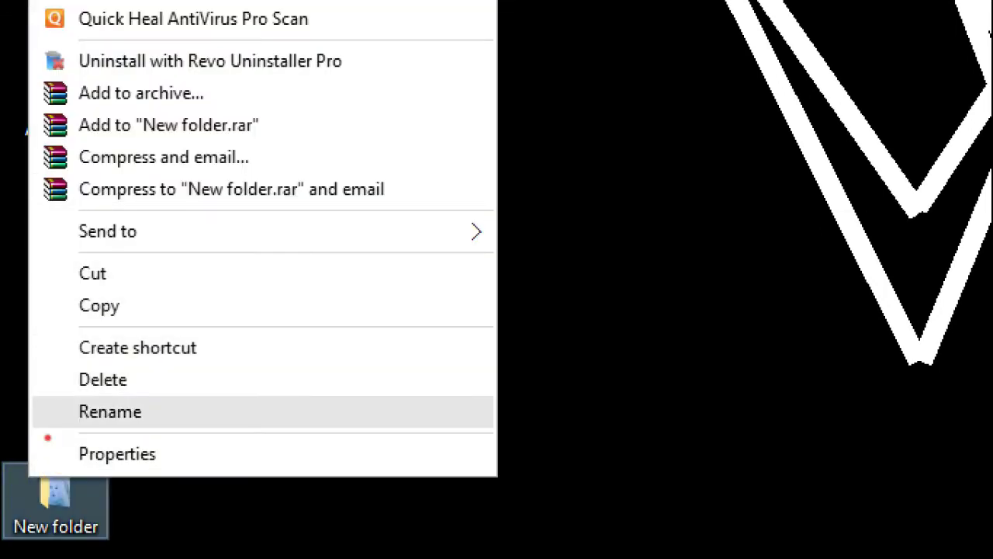
pyautogui.click(78, 411)
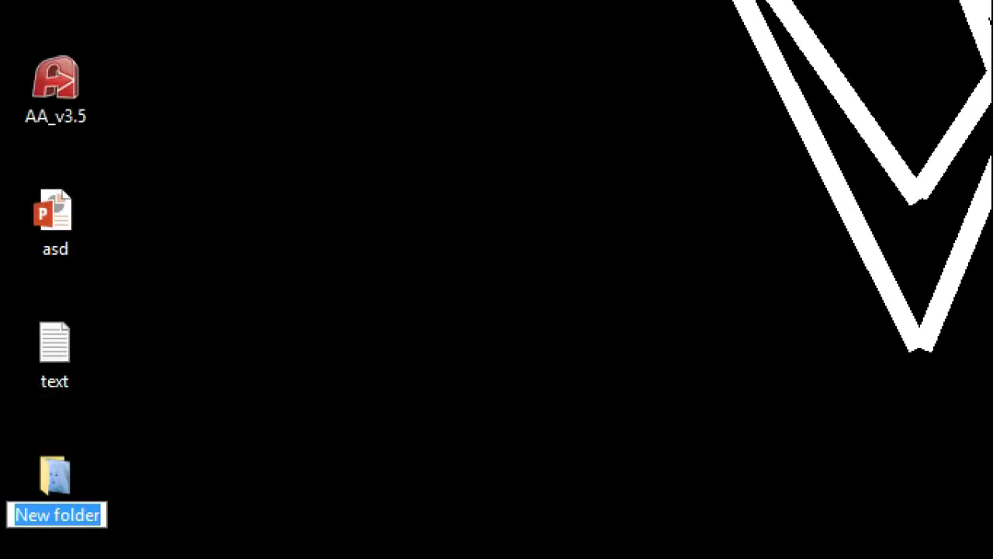
pyautogui.write('wo')
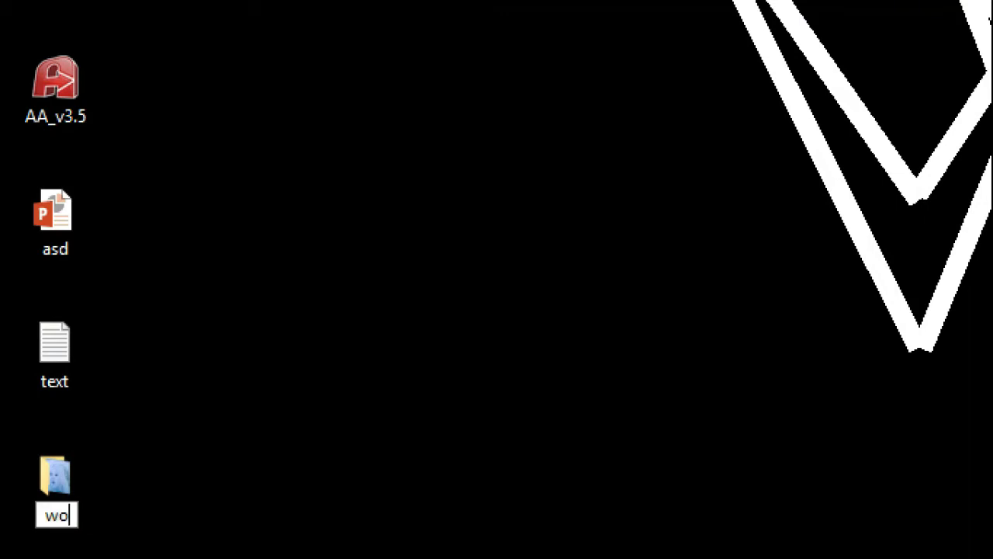
pyautogui.write('rk')
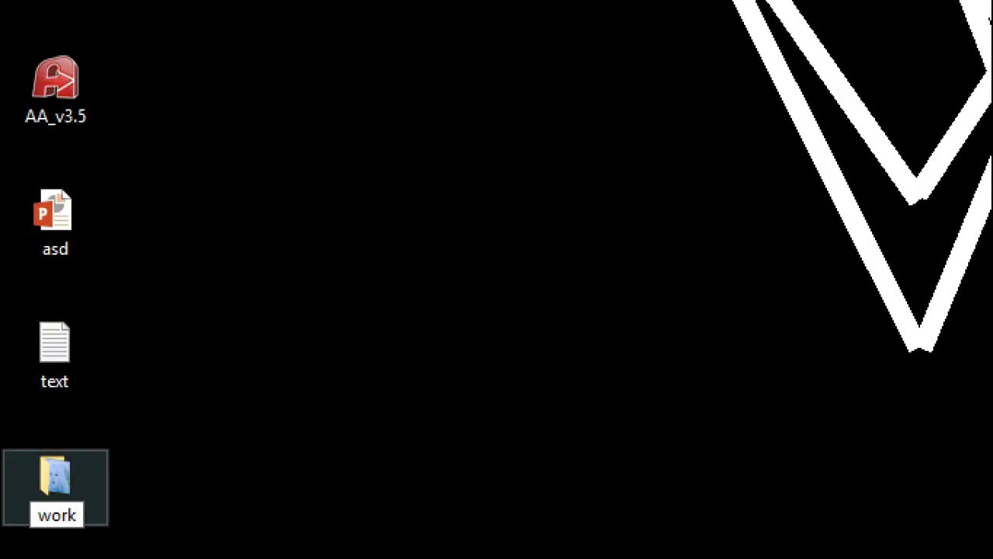
pyautogui.click(25, 479)
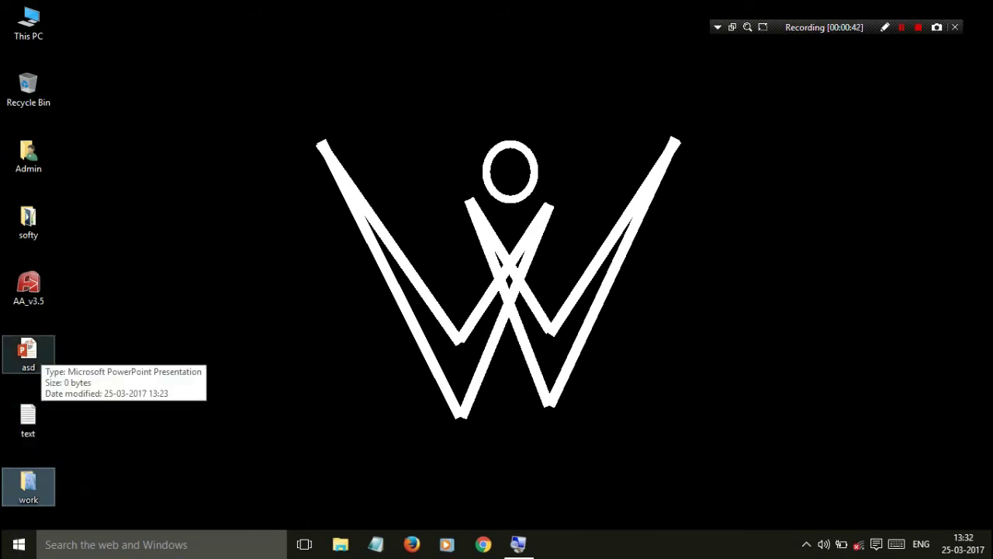
# - Move the asd presentation and the text file into the work folder, and open the folder to check its contents
pyautogui.moveTo(115, 334); pyautogui.dragTo(31, 497)
pyautogui.click(30, 347)
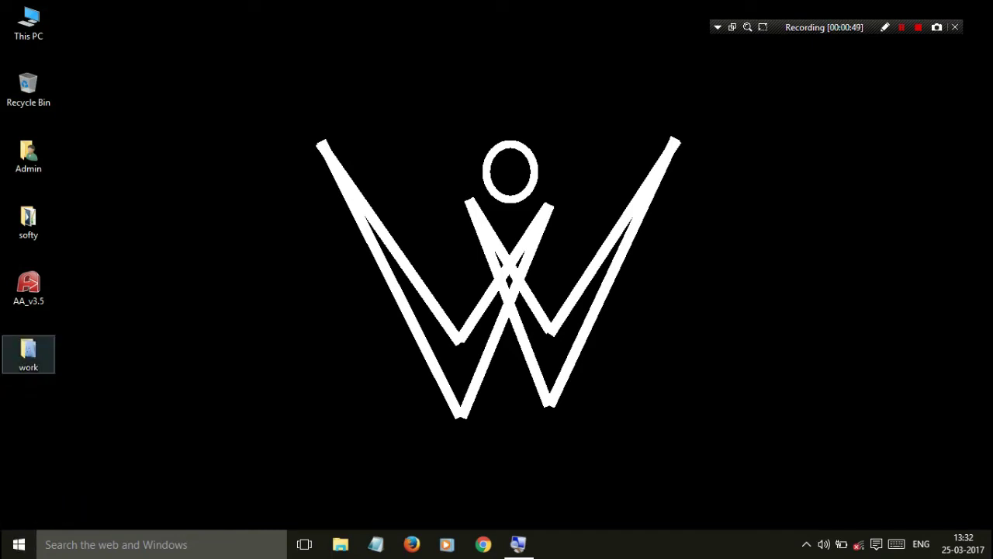
pyautogui.doubleClick(28, 349)
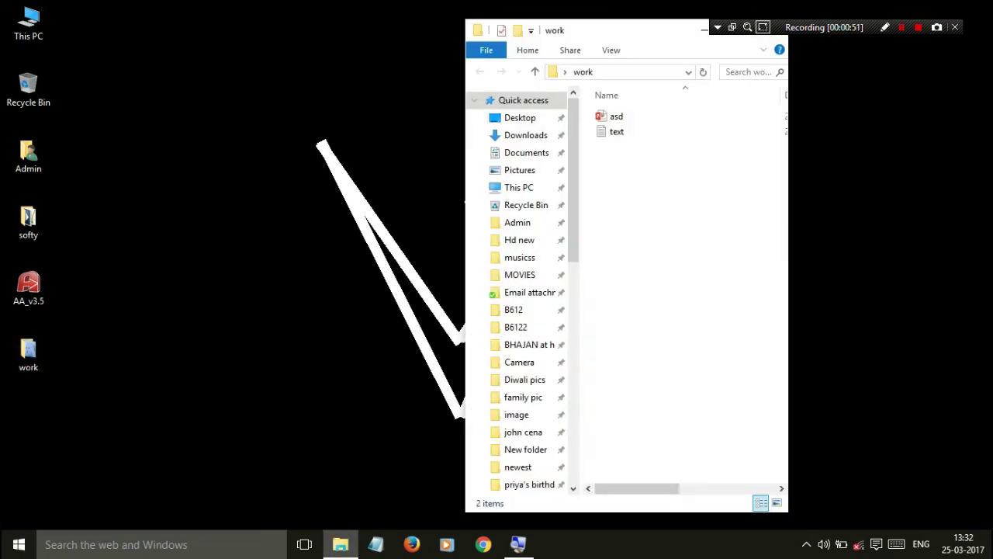
pyautogui.click(626, 133)
pyautogui.click(621, 114)
pyautogui.click(634, 164)
pyautogui.moveTo(645, 29); pyautogui.dragTo(572, 60)
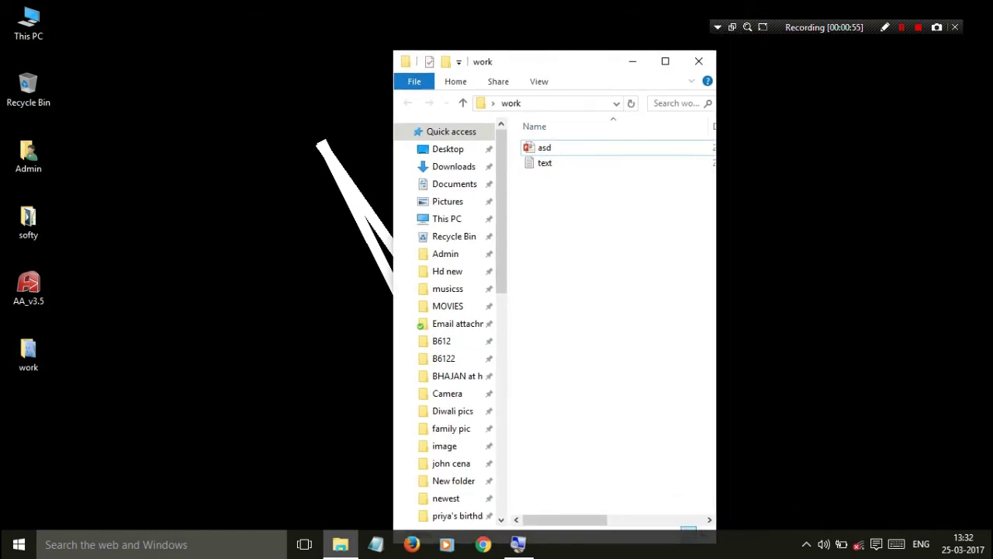
pyautogui.click(699, 62)
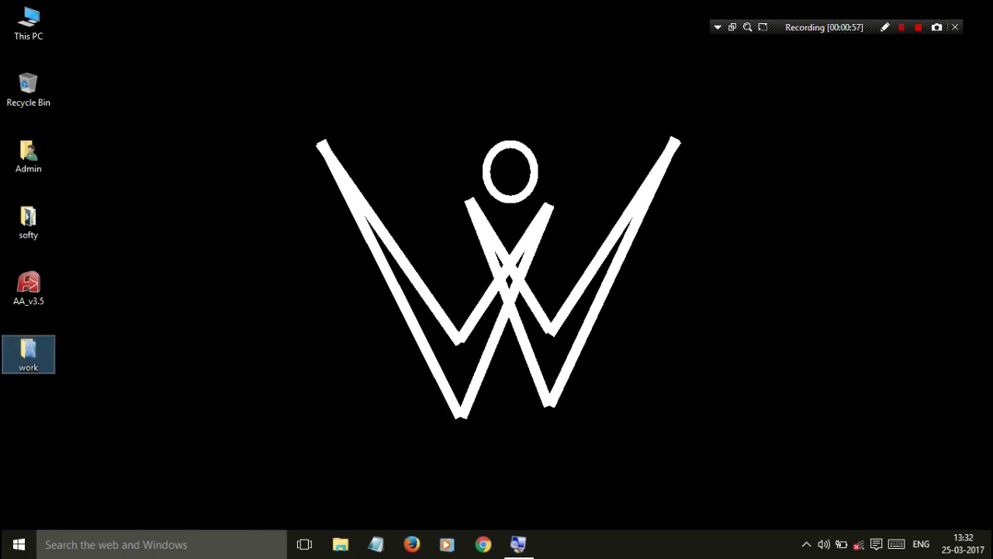
# - Create a shortcut to the work folder on the desktop
pyautogui.rightClick(34, 102)
pyautogui.click(28, 353)
pyautogui.rightClick(28, 353)
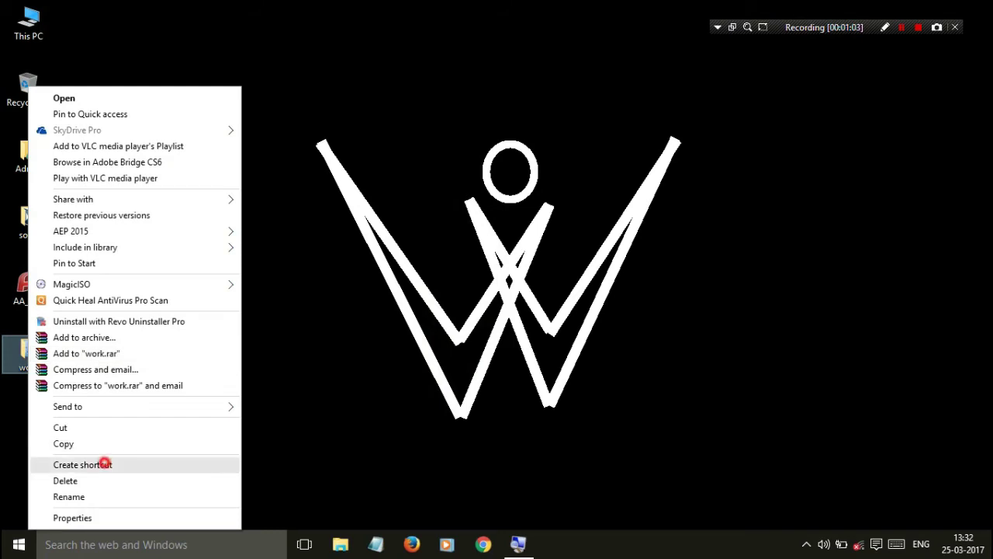
pyautogui.click(105, 464)
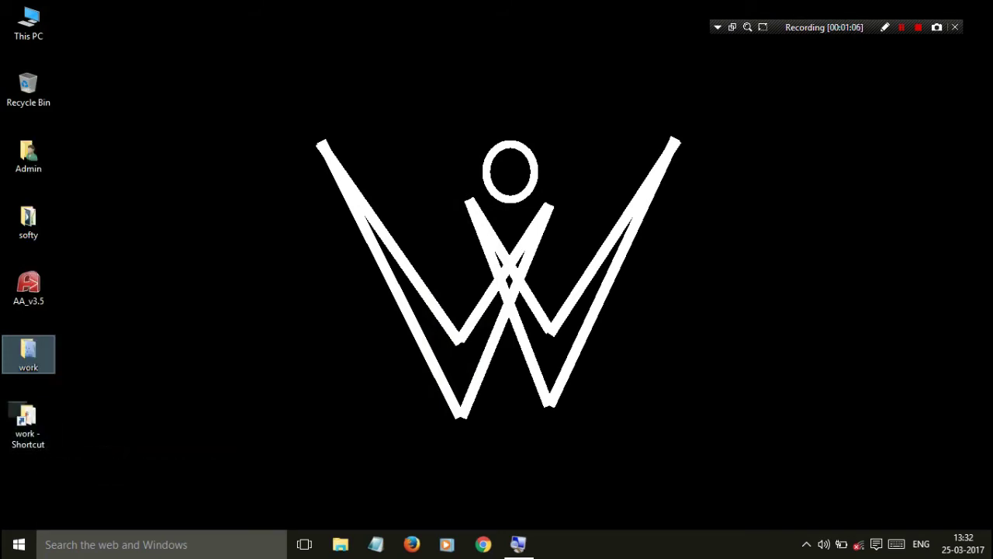
# - Open the work folder through its desktop shortcut and look at the files inside
pyautogui.click(39, 449)
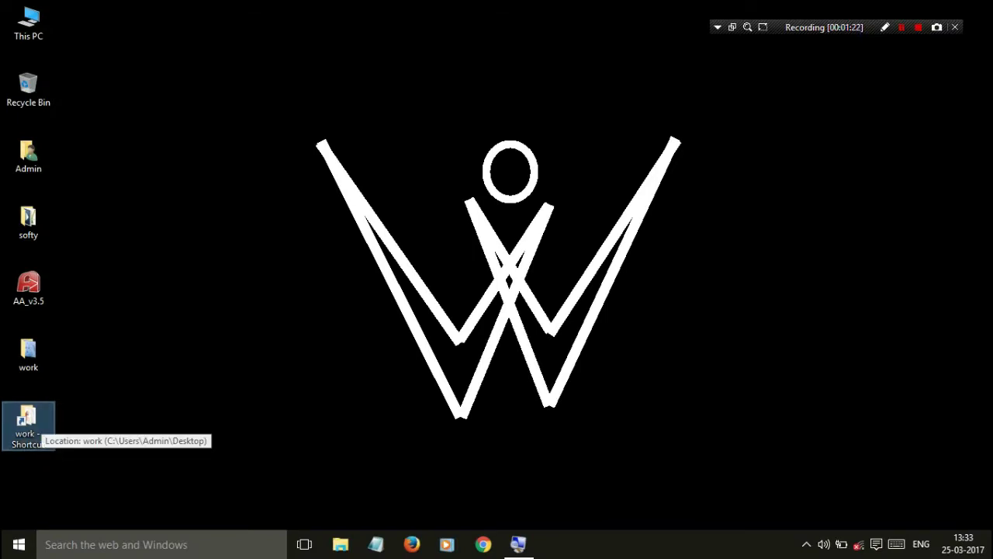
pyautogui.doubleClick(27, 422)
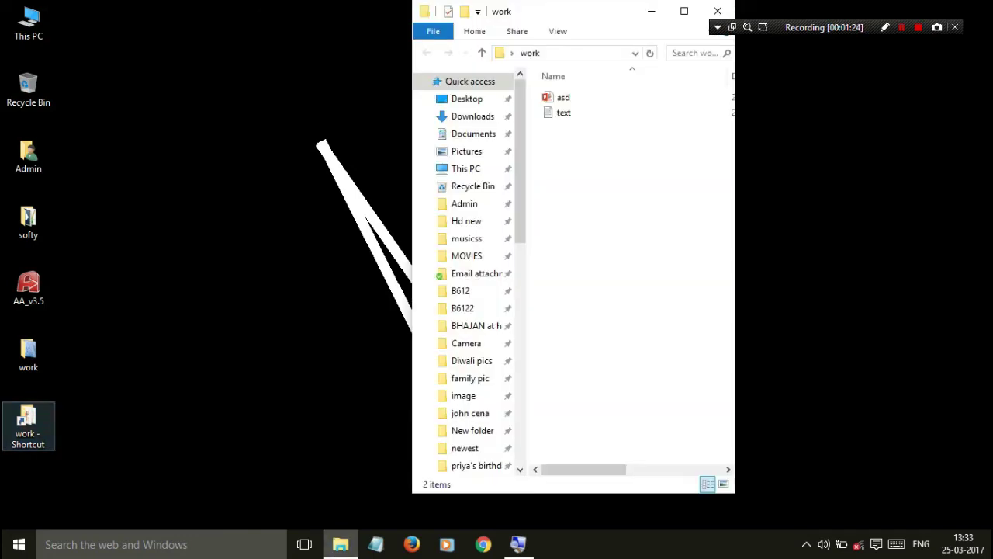
pyautogui.click(582, 111)
pyautogui.click(580, 97)
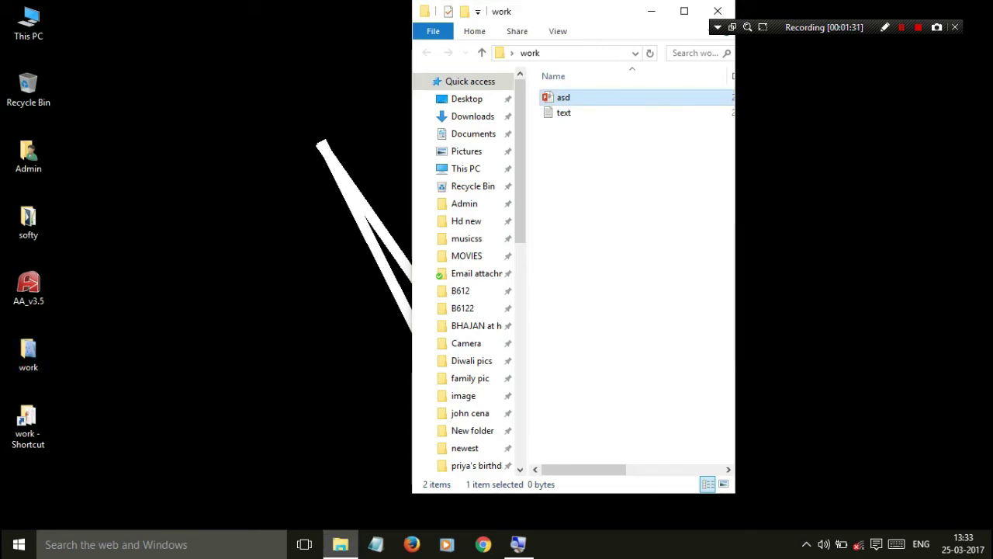
# - Create a new text document on the desktop and name it "qwe"
pyautogui.rightClick(153, 231)
pyautogui.moveTo(272, 405)
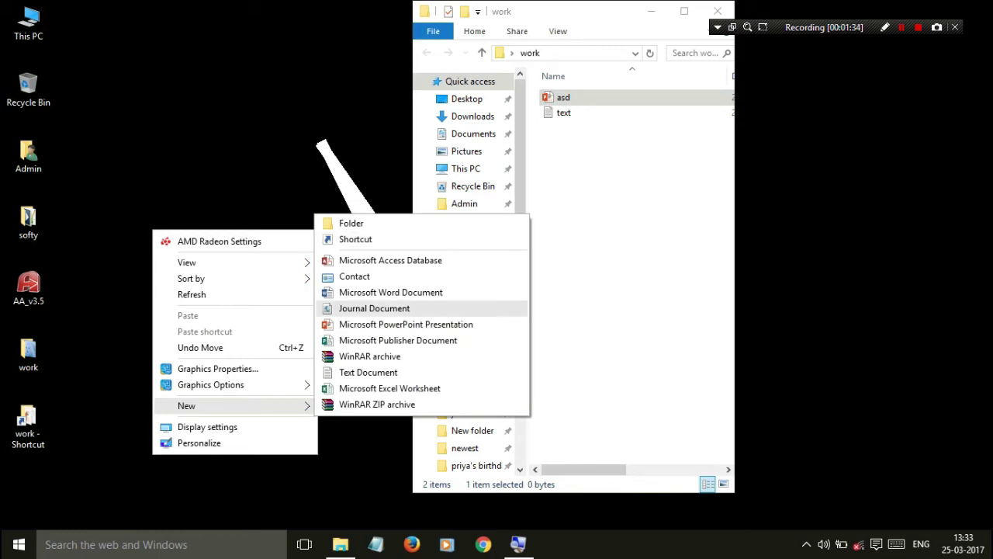
pyautogui.click(367, 372)
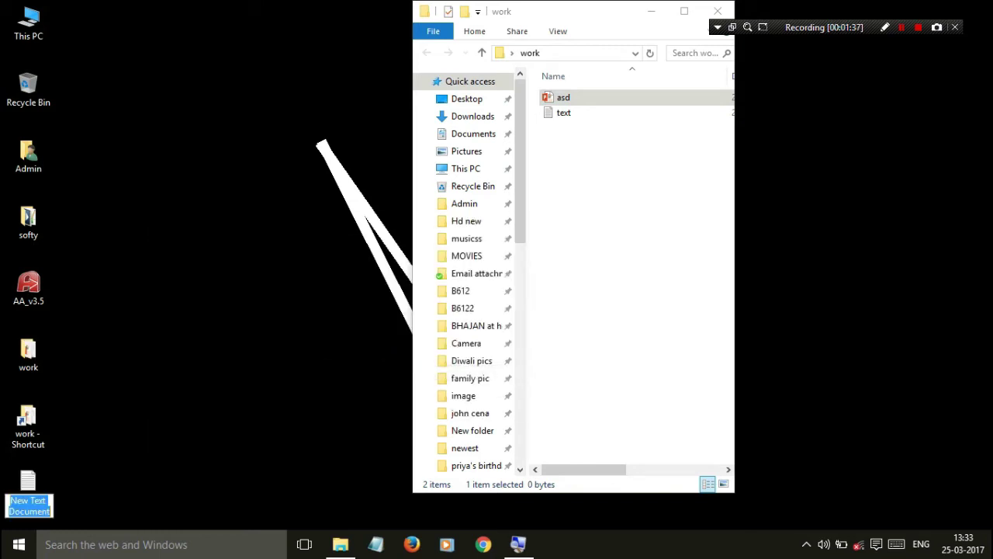
pyautogui.write('qw')
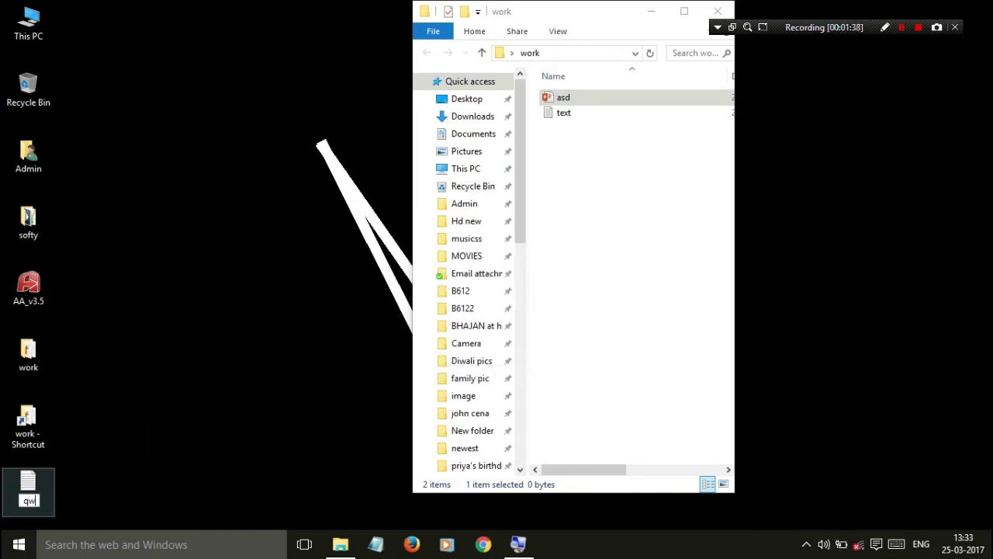
pyautogui.write('e')
pyautogui.press('Return')
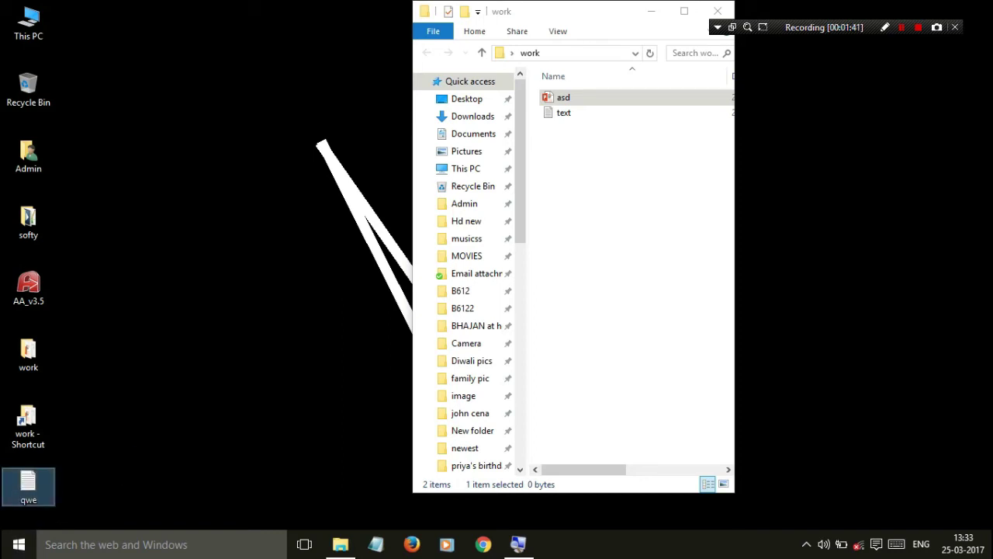
# - Move the qwe text document from the desktop into the open work folder window
pyautogui.moveTo(28, 487); pyautogui.dragTo(599, 212)
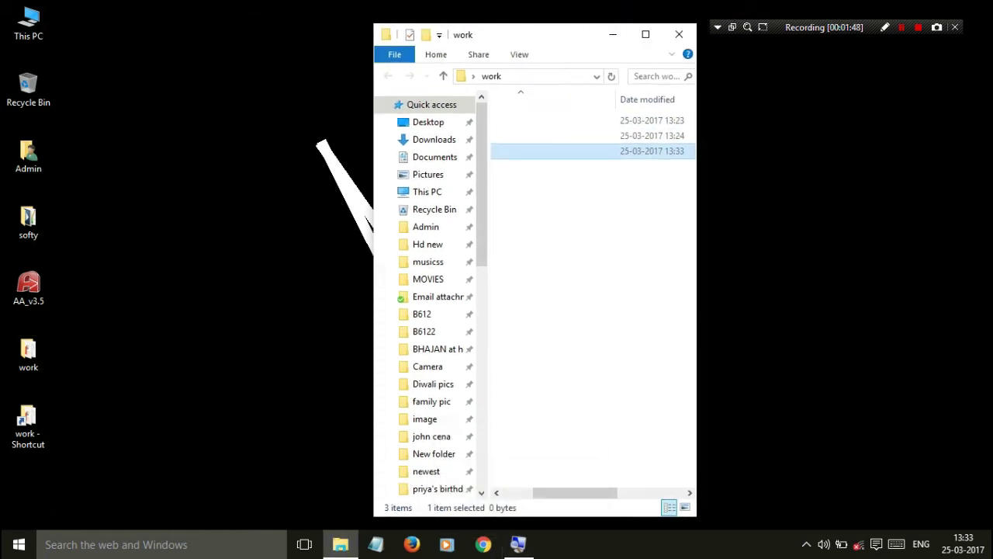
pyautogui.moveTo(602, 493); pyautogui.dragTo(572, 492)
pyautogui.moveTo(561, 257); pyautogui.dragTo(594, 128)
pyautogui.click(587, 189)
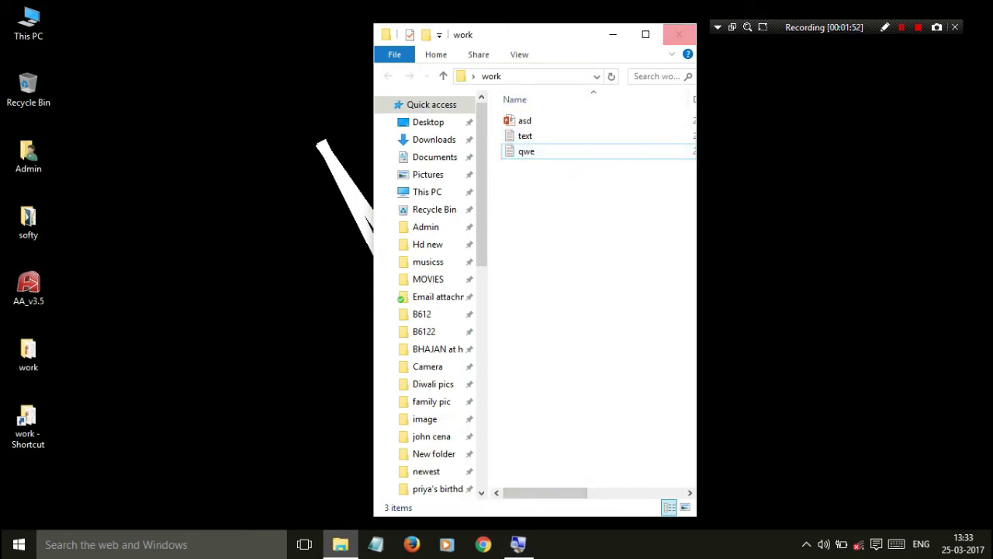
# - Reopen the original work folder directly, check its file list, and close it
pyautogui.click(680, 35)
pyautogui.doubleClick(28, 350)
pyautogui.click(562, 157)
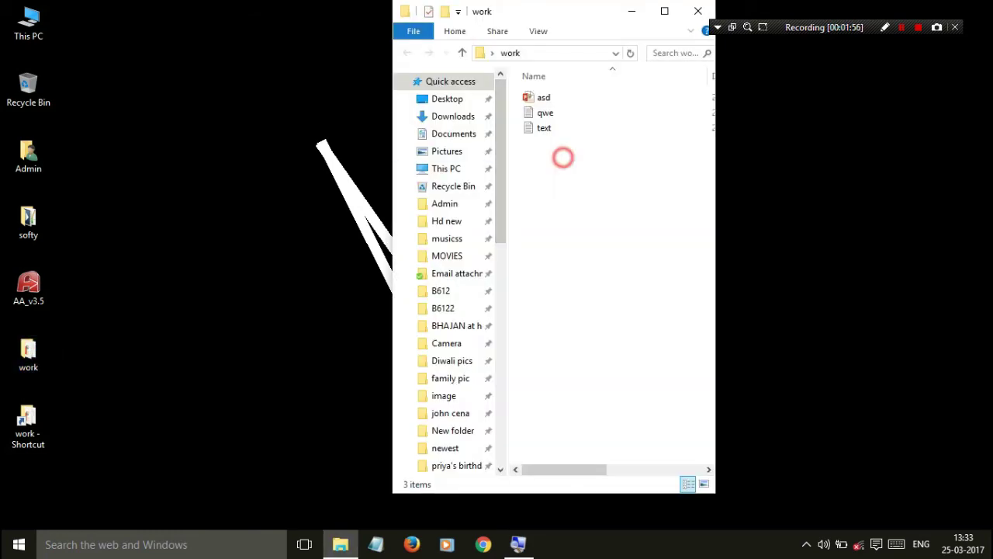
pyautogui.click(698, 10)
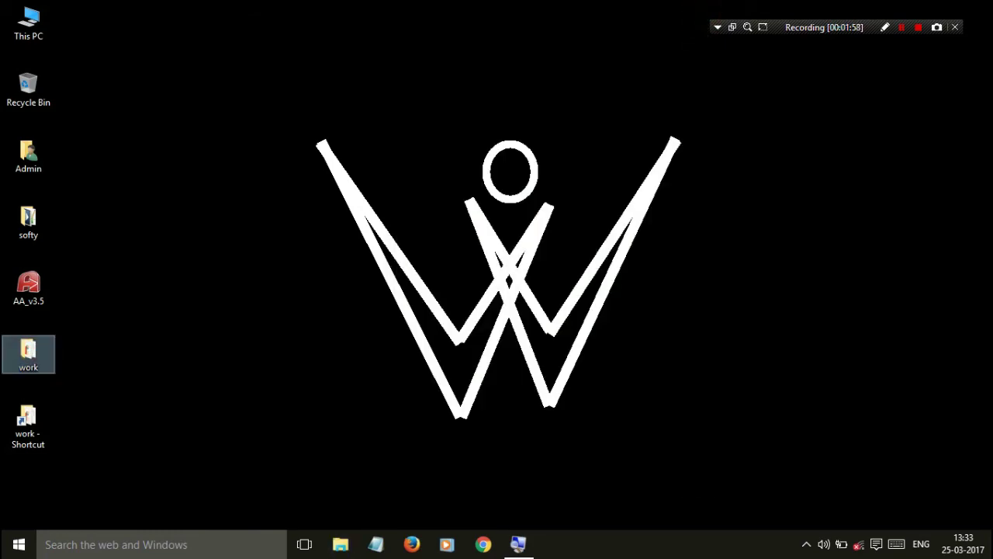
# - Open the work shortcut to compare its file list with the original folder, and close the window
pyautogui.doubleClick(28, 425)
pyautogui.click(586, 36)
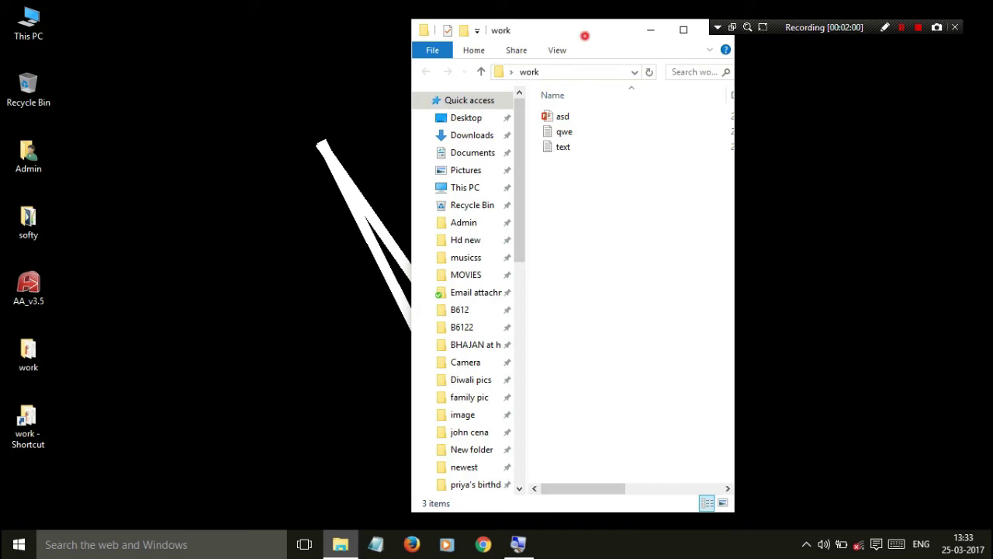
pyautogui.moveTo(585, 36); pyautogui.dragTo(386, 53)
pyautogui.click(520, 49)
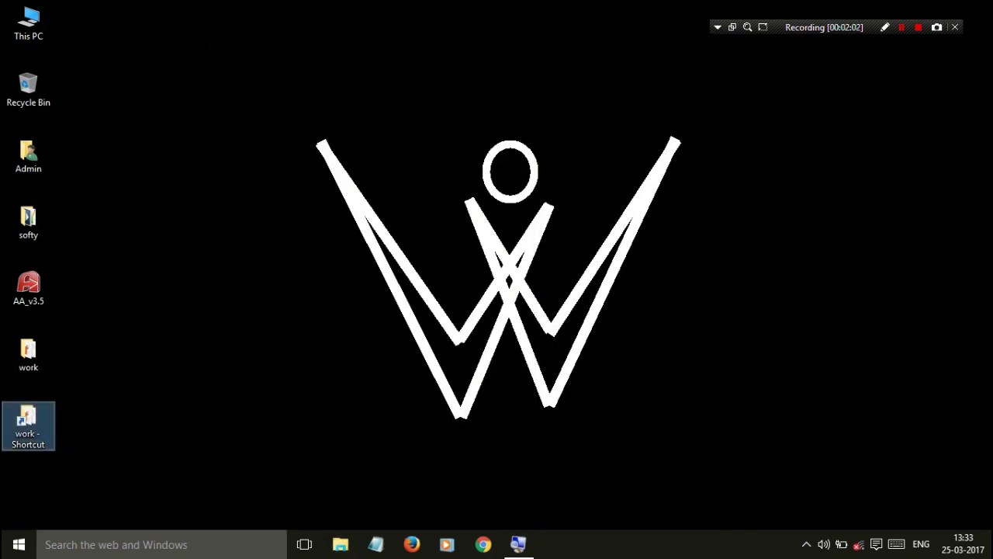
# - Refresh the desktop twice
pyautogui.rightClick(228, 199)
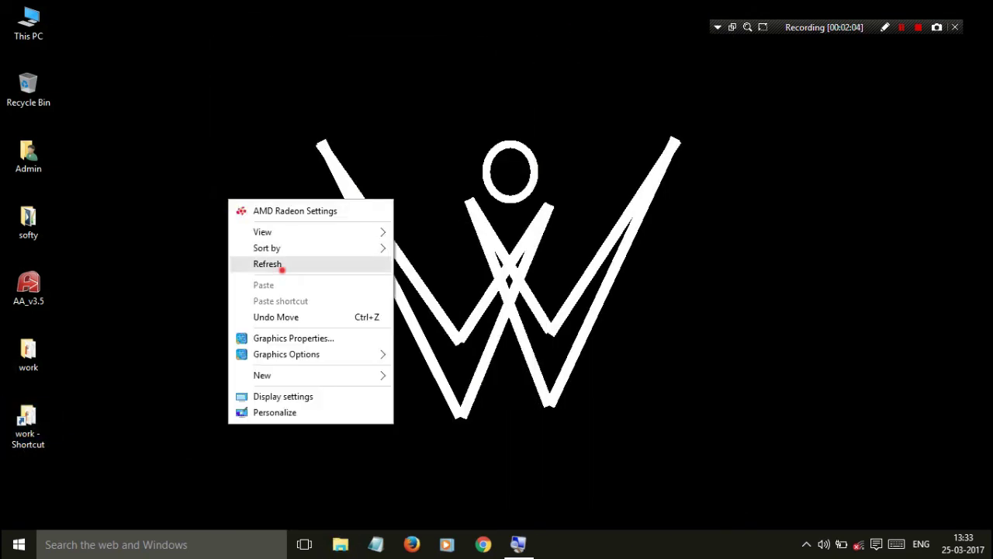
pyautogui.click(281, 267)
pyautogui.rightClick(359, 116)
pyautogui.click(410, 178)
# - Permanently delete the work shortcut from the desktop
pyautogui.click(28, 425)
pyautogui.hotkey('shift', 'Delete')
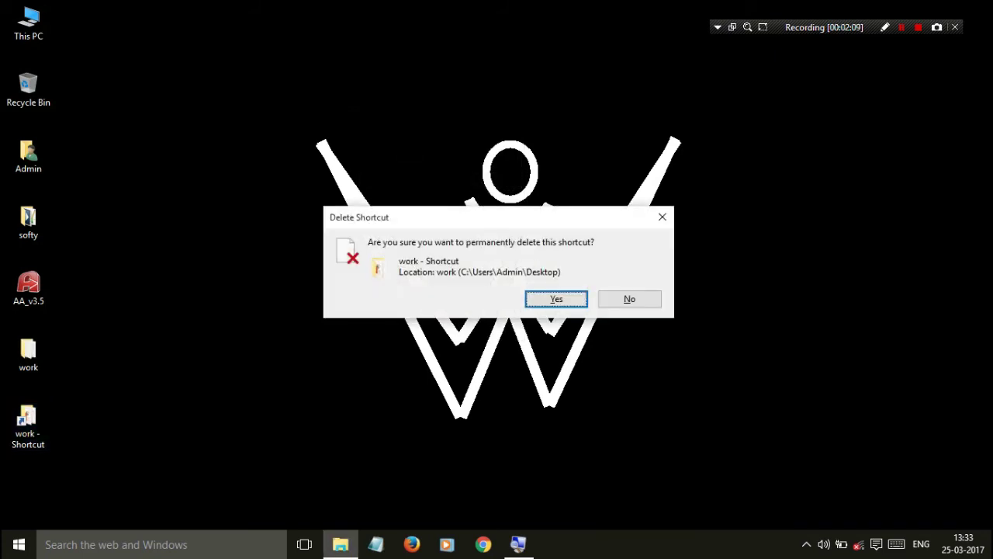
pyautogui.click(569, 300)
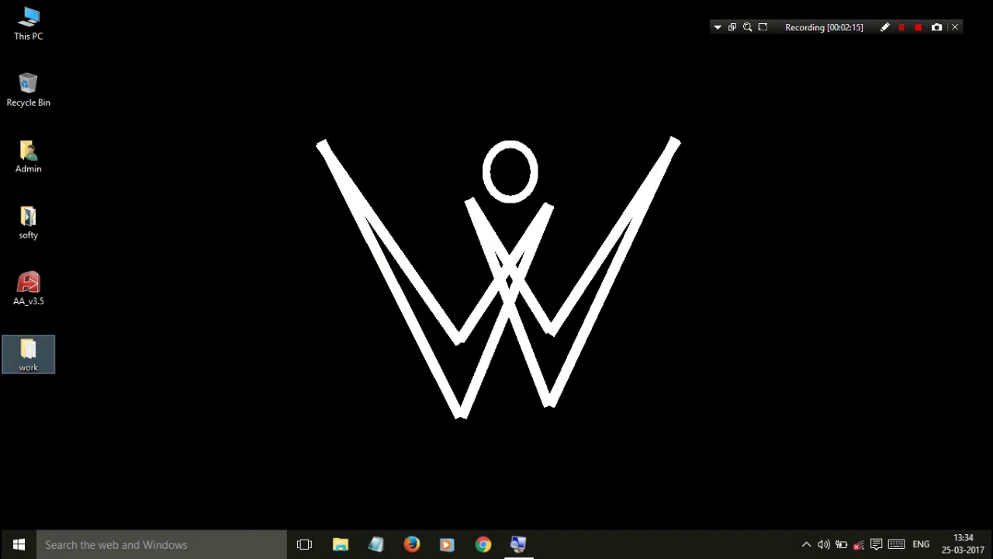
# - Copy the work folder and paste the duplicate onto the desktop
pyautogui.rightClick(43, 361)
pyautogui.click(20, 346)
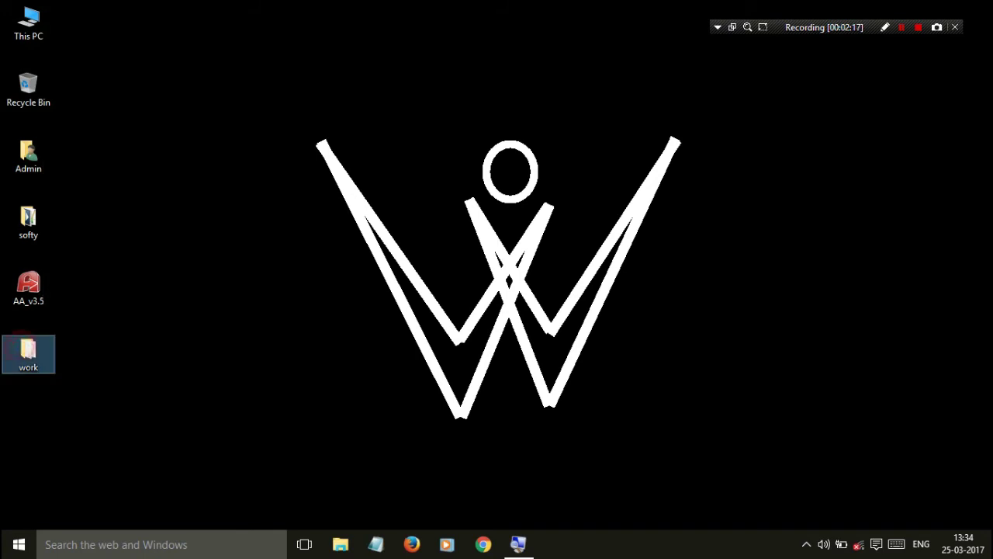
pyautogui.rightClick(20, 346)
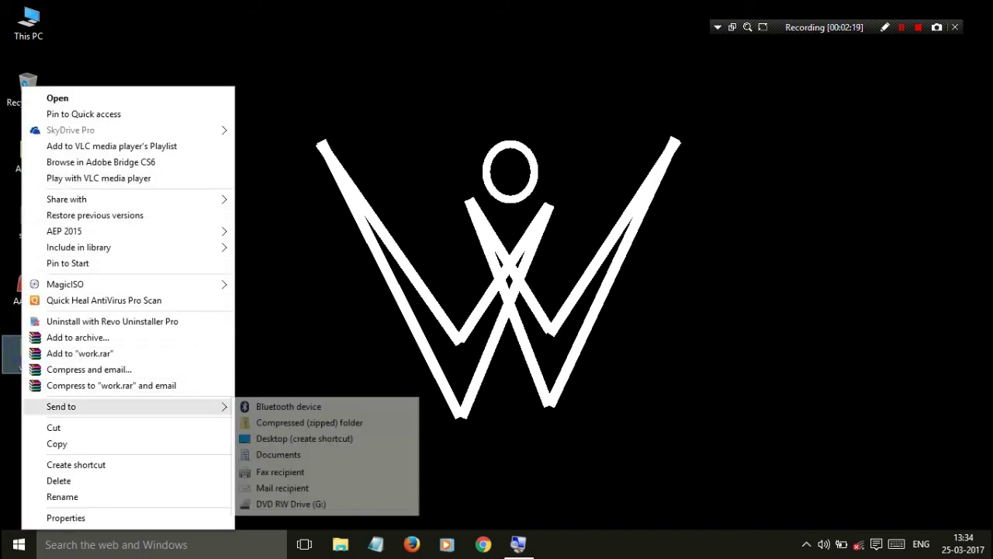
pyautogui.click(77, 443)
pyautogui.rightClick(113, 372)
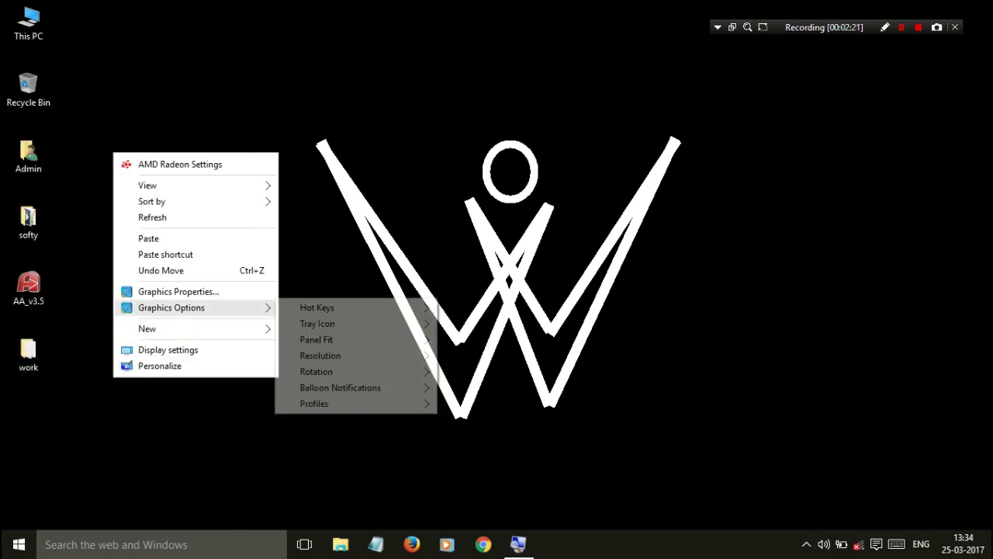
pyautogui.click(178, 240)
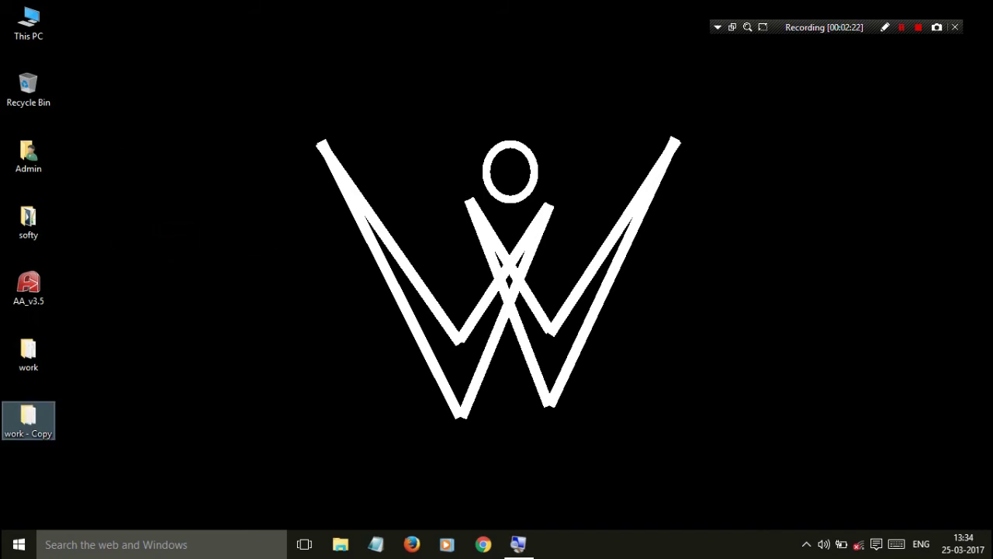
# - Open the work - Copy folder to view its files and move its window aside
pyautogui.click(38, 440)
pyautogui.doubleClick(28, 420)
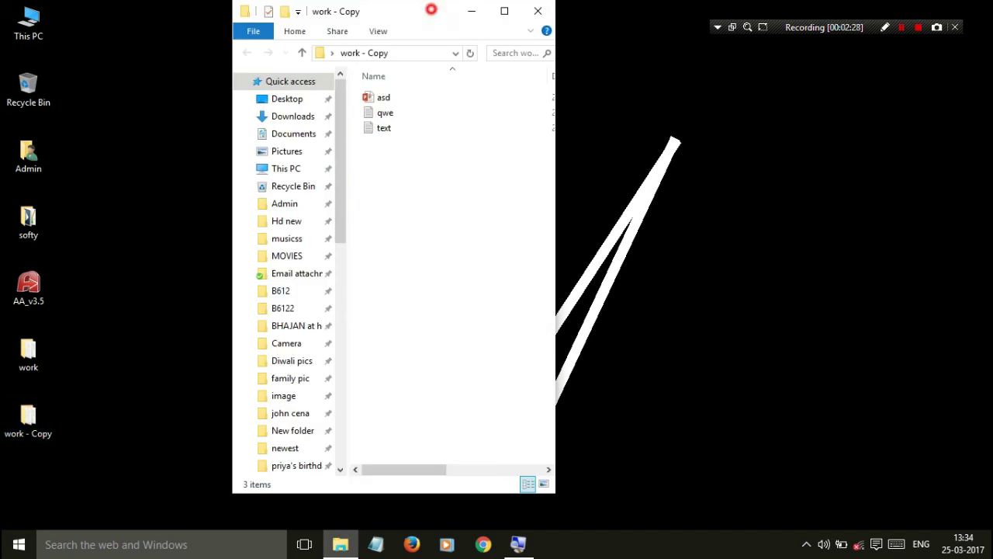
pyautogui.moveTo(431, 10); pyautogui.dragTo(510, 21)
# - Create a new Microsoft PowerPoint presentation on the desktop and name it new1
pyautogui.rightClick(277, 242)
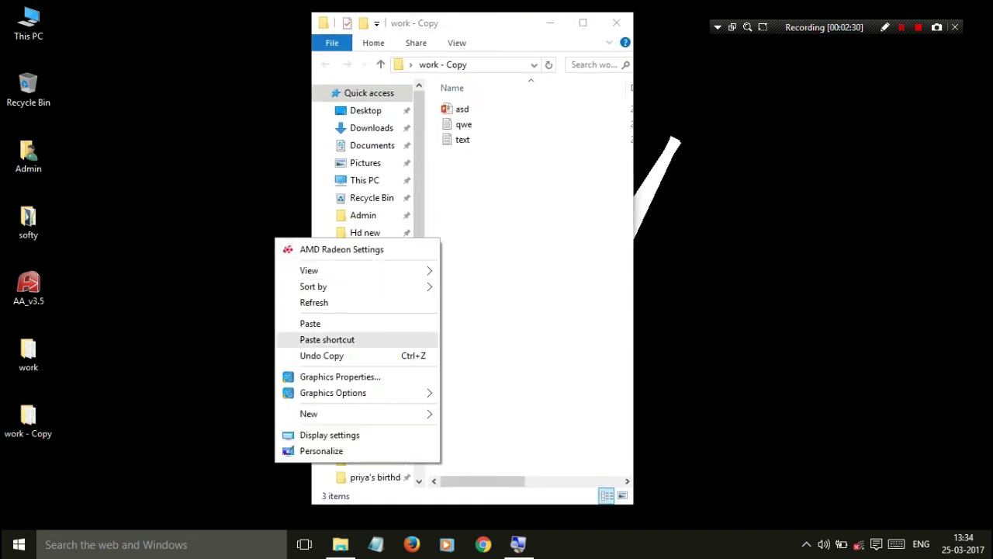
pyautogui.moveTo(357, 414)
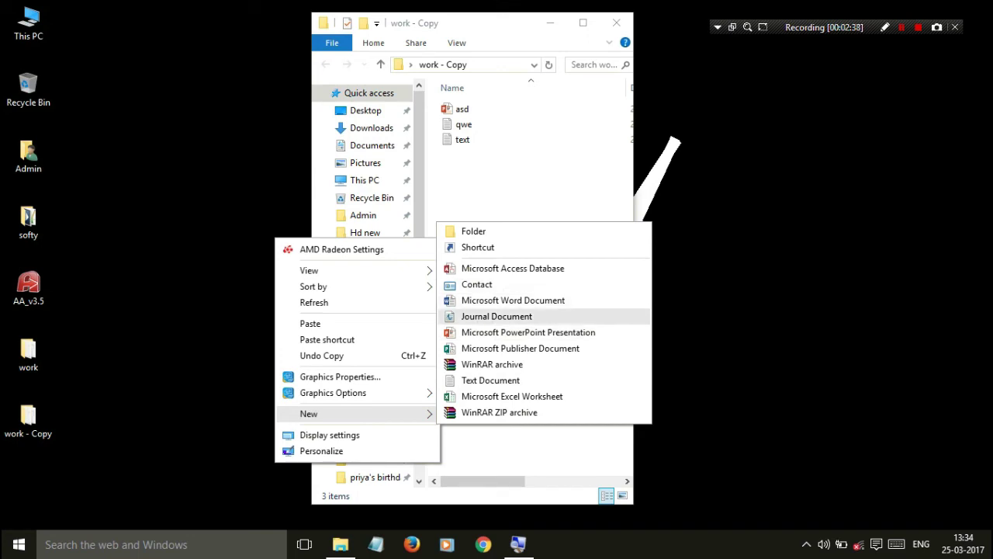
pyautogui.click(509, 333)
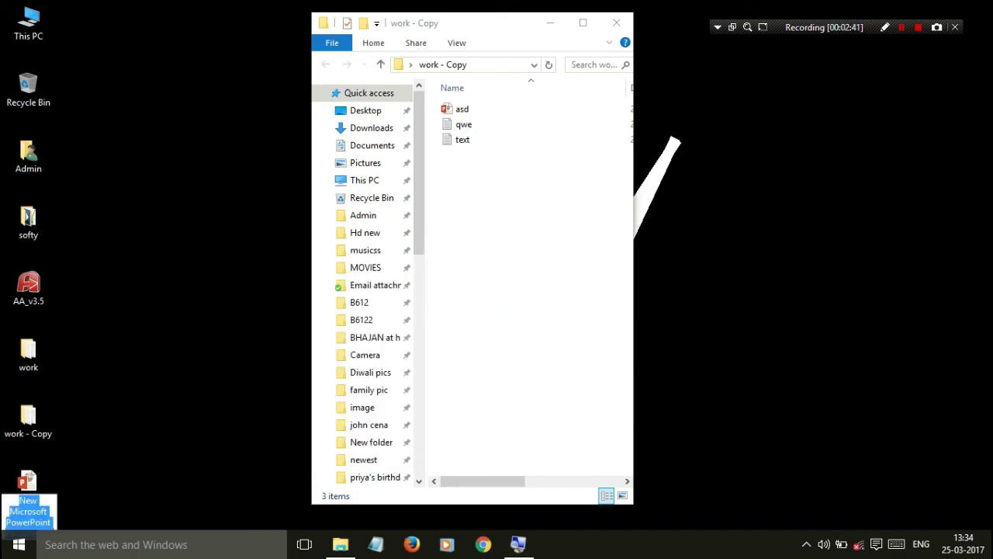
pyautogui.write('new')
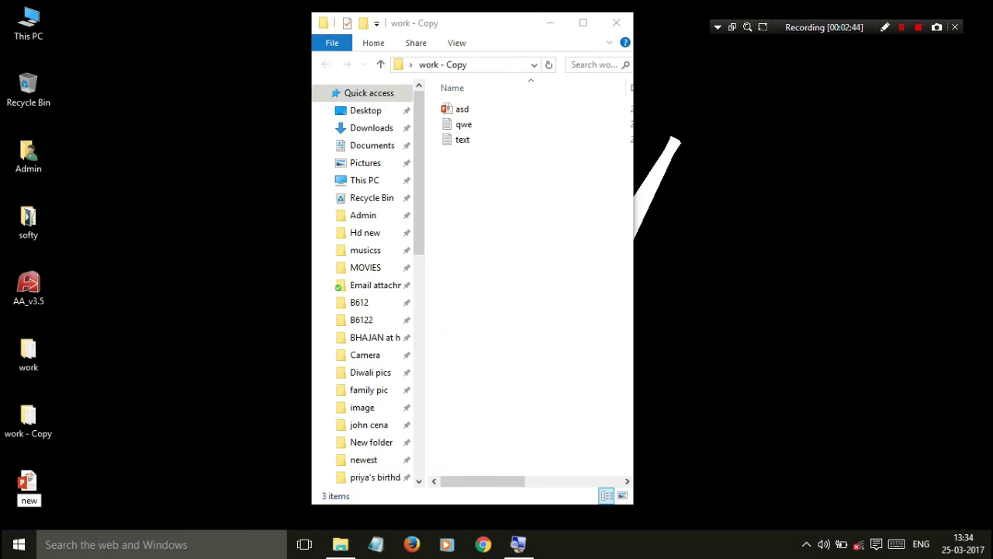
pyautogui.write('1')
pyautogui.press('Return')
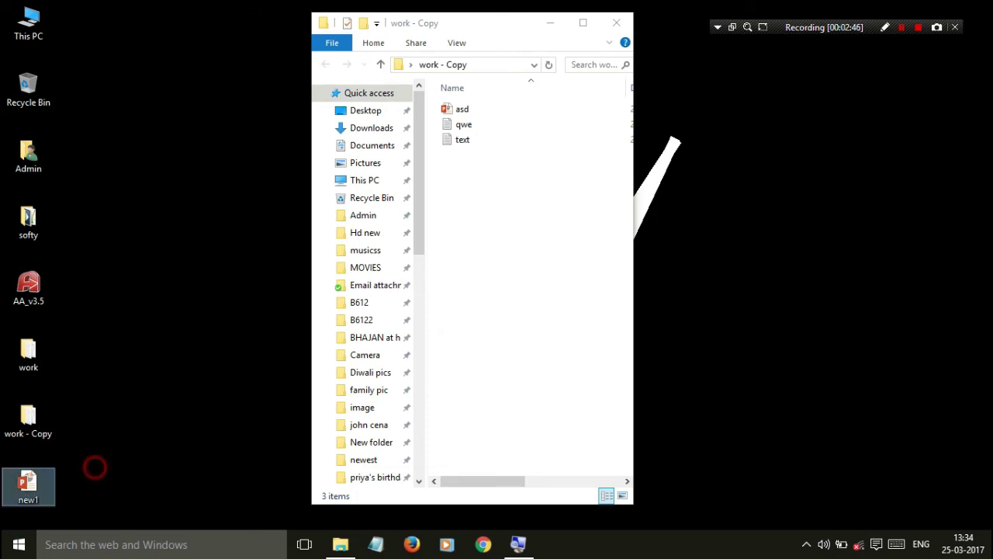
# - Move the new1 presentation from the desktop into the open work - Copy folder and close the folder window
pyautogui.moveTo(19, 488); pyautogui.dragTo(475, 242)
pyautogui.click(497, 331)
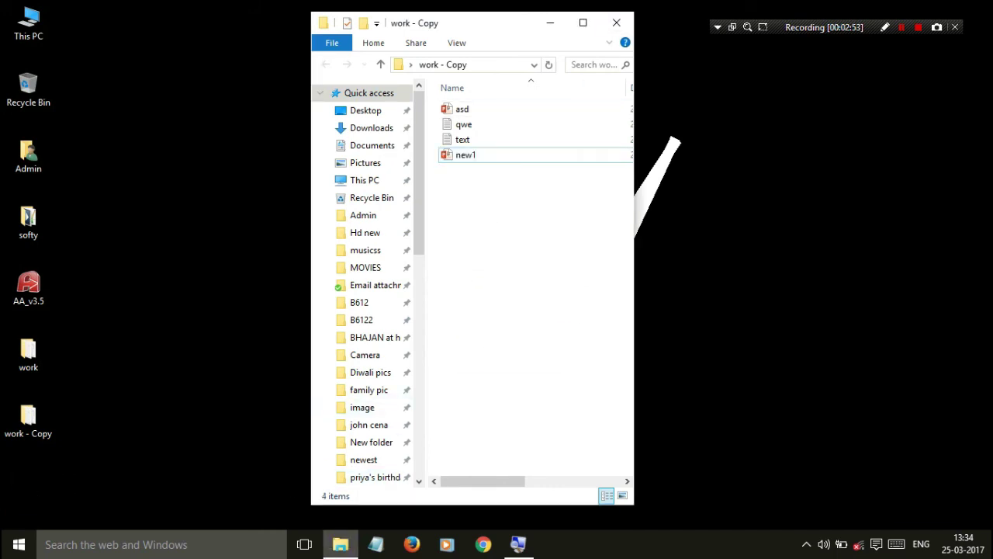
pyautogui.click(620, 22)
# - Open the original work folder, select all its files to check the list, and close the window
pyautogui.doubleClick(28, 353)
pyautogui.moveTo(476, 193); pyautogui.dragTo(477, 126)
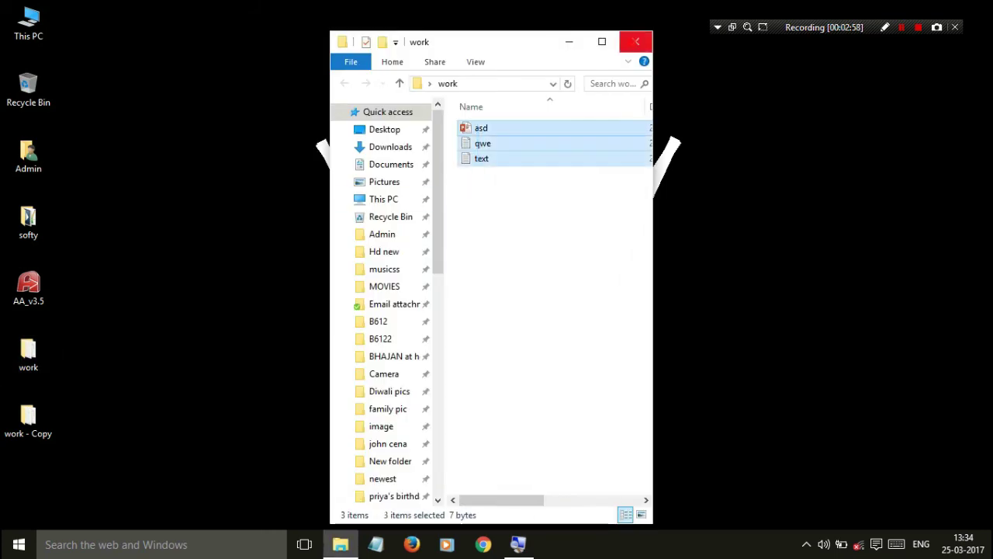
pyautogui.click(635, 42)
# - Reopen the work - Copy folder, select all its files to compare with the original, and close it
pyautogui.doubleClick(28, 419)
pyautogui.moveTo(543, 237); pyautogui.dragTo(571, 95)
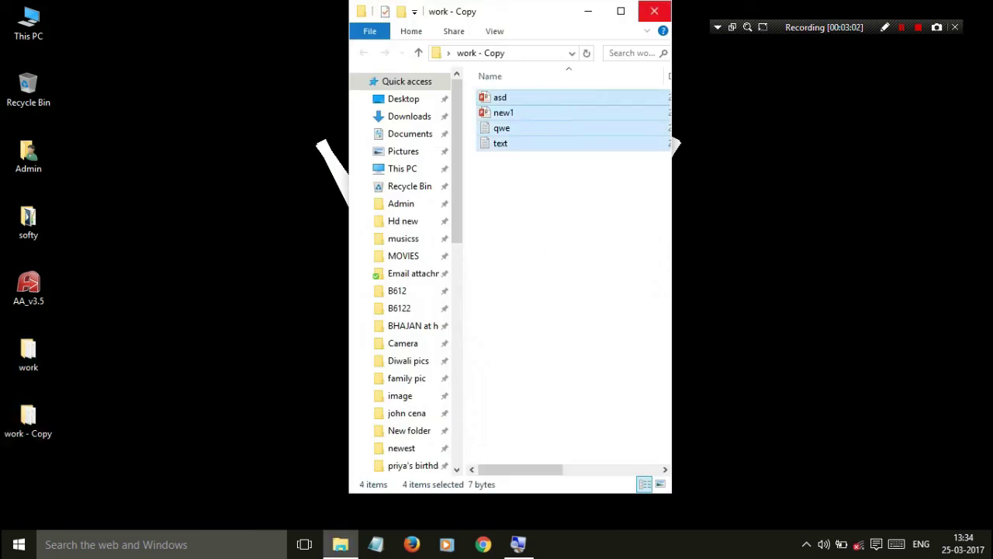
pyautogui.click(655, 11)
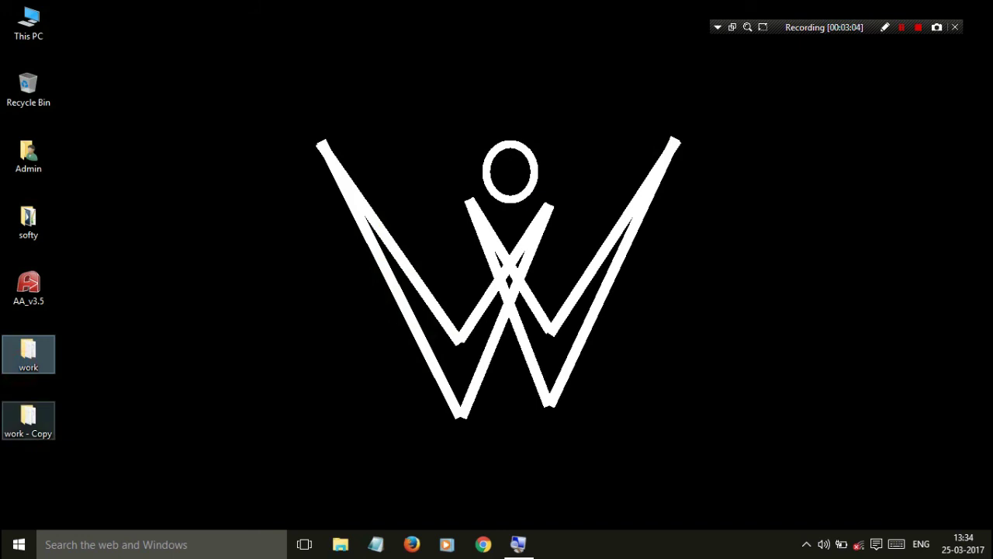
# - Permanently delete the work - Copy folder from the desktop
pyautogui.click(28, 419)
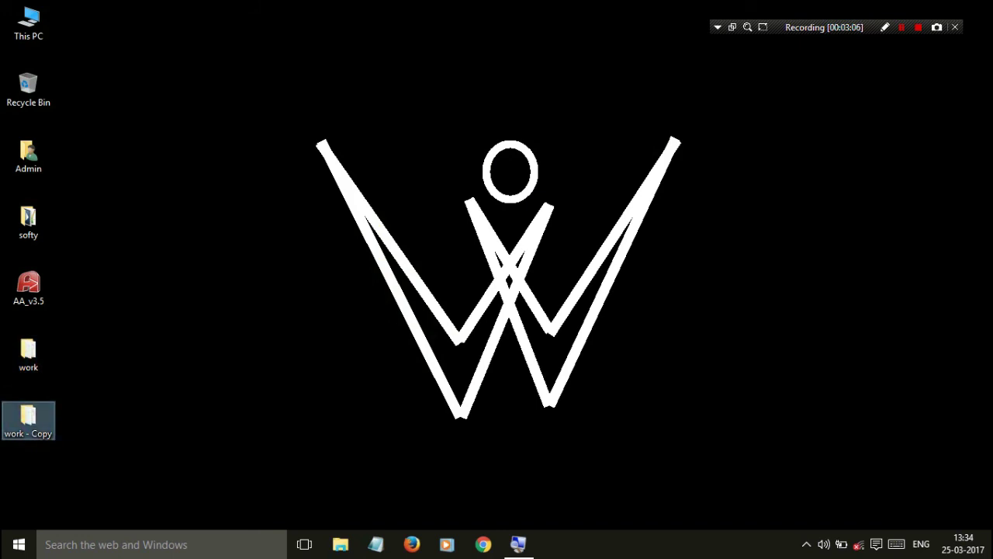
pyautogui.hotkey('shift', 'Delete')
pyautogui.press('Return')
pyautogui.moveTo(28, 354); pyautogui.dragTo(76, 365)
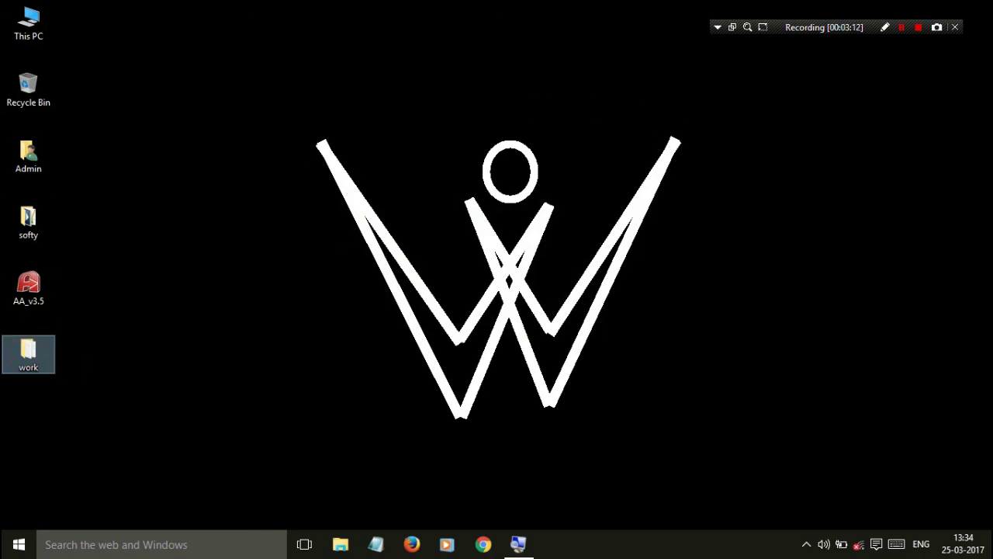